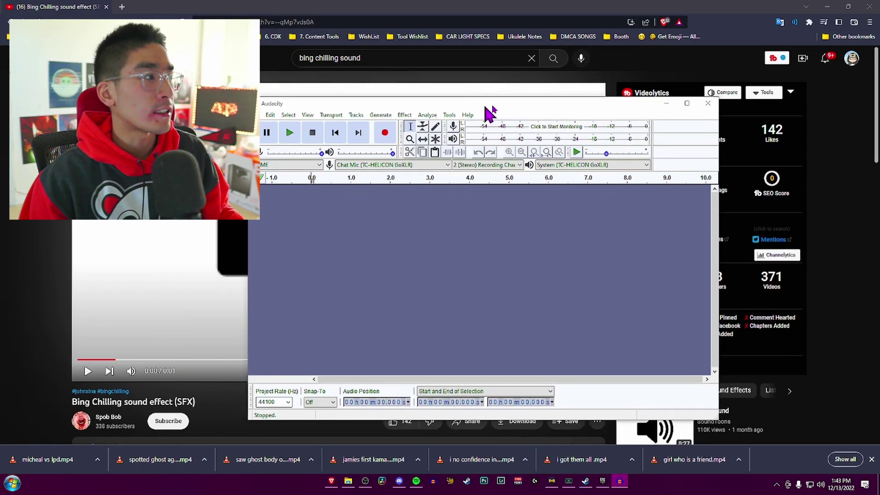
- Place Audacity beside the browser video and start a new stereo recording from the GoXLR Chat Mic
{"action": "left_click_drag", "start_coordinate": [490, 110], "coordinate": [635, 101]}
{"action": "left_click", "coordinate": [527, 129]}
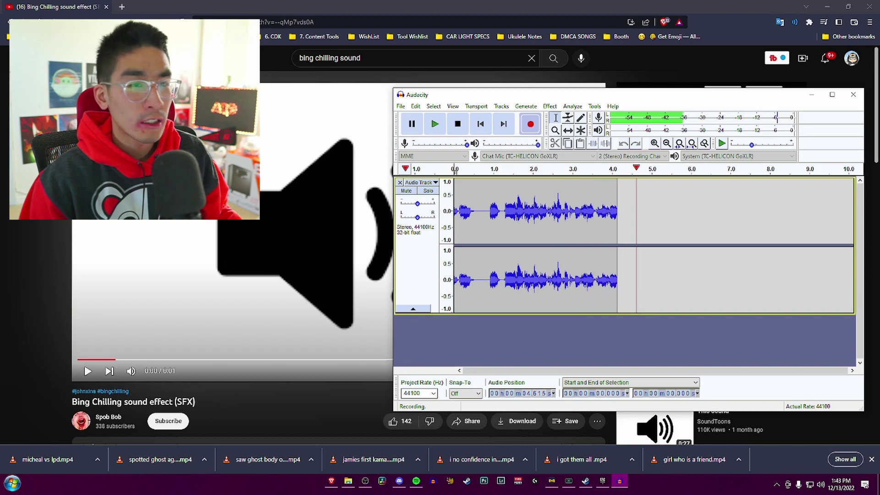
- Play the Bing Chilling YouTube clip into the recording, stop at about 12 seconds, and play the take back
{"action": "key", "text": "alt+Tab"}
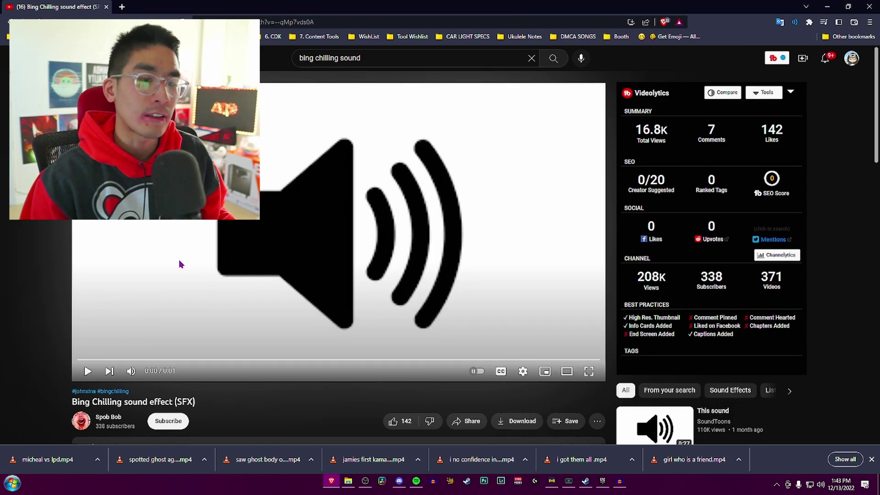
{"action": "left_click", "coordinate": [166, 266]}
{"action": "left_click", "coordinate": [620, 482]}
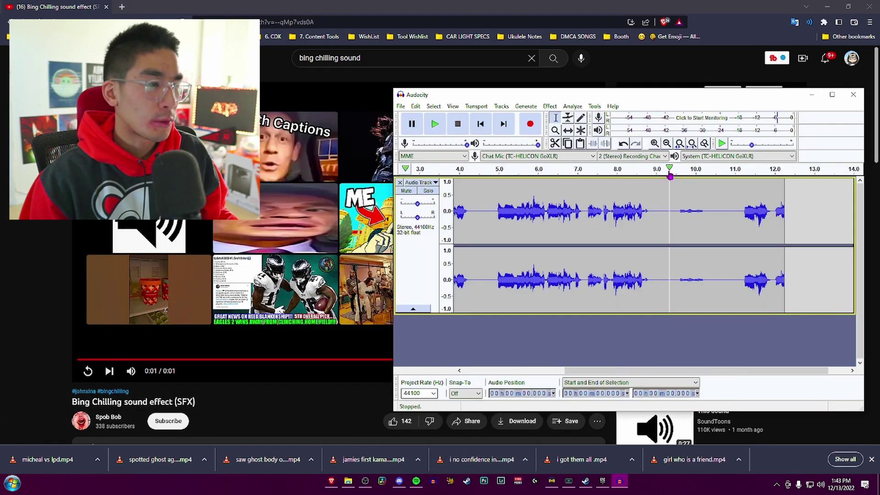
{"action": "left_click", "coordinate": [669, 170]}
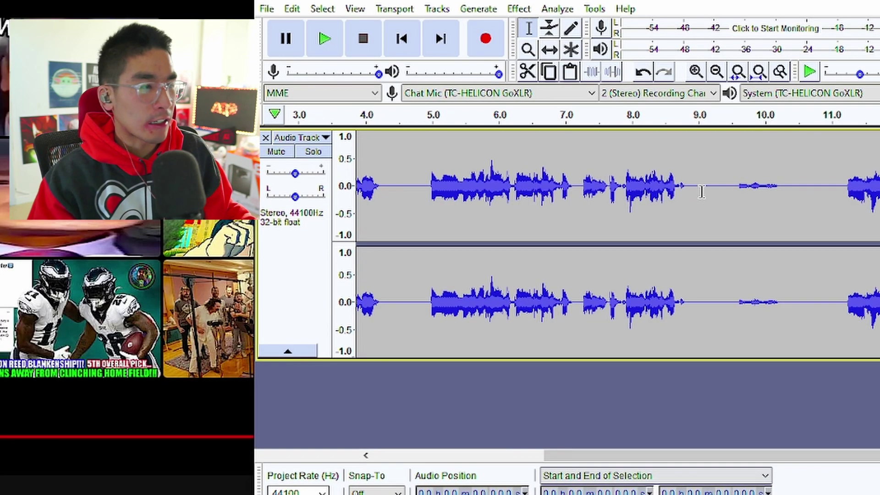
- Delete the unwanted audio around the sound effect, leaving only the short clip
{"action": "key", "text": "ctrl+a"}
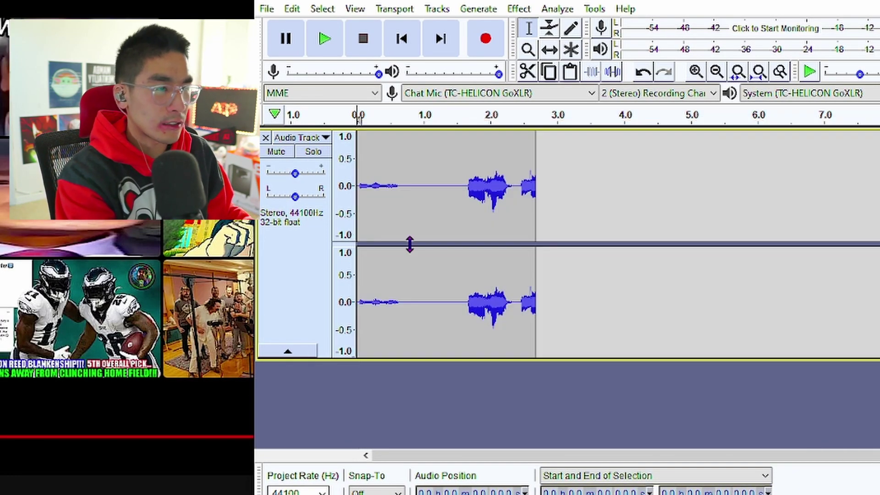
{"action": "left_click_drag", "start_coordinate": [610, 201], "coordinate": [404, 190]}
{"action": "key", "text": "Delete"}
{"action": "key", "text": "Delete"}
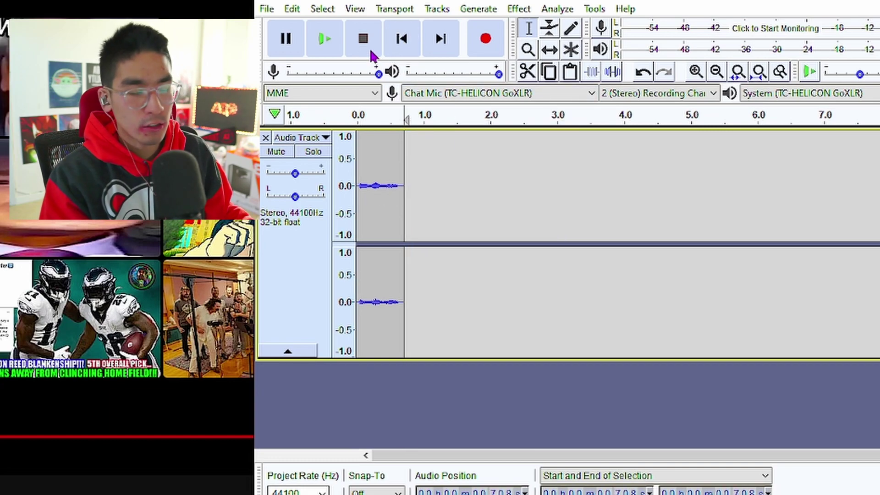
- Apply Amplify to the whole clip and preview it from the start
{"action": "key", "text": "ctrl+a"}
{"action": "left_click", "coordinate": [518, 9]}
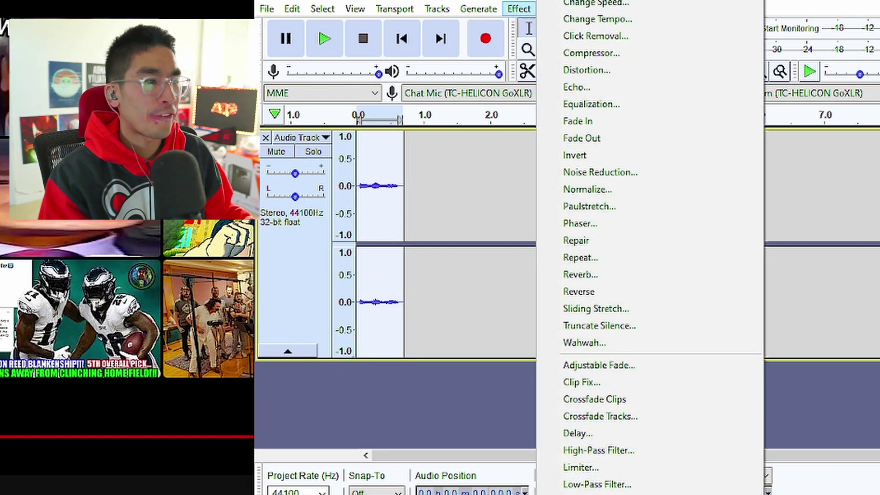
{"action": "left_click", "coordinate": [575, 1]}
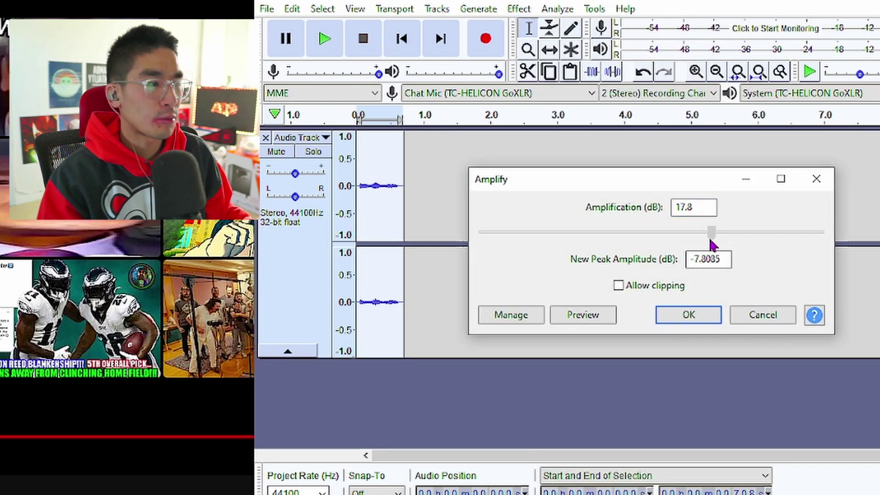
{"action": "left_click", "coordinate": [682, 321]}
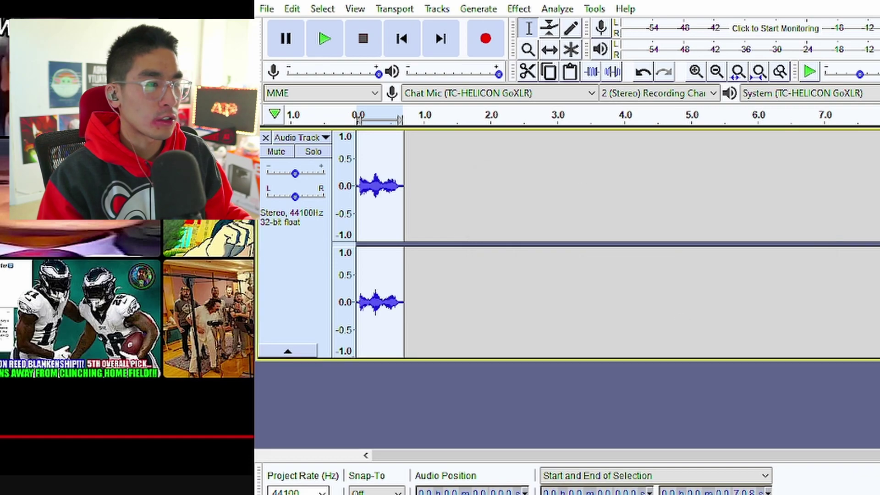
{"action": "left_click", "coordinate": [403, 40]}
{"action": "key", "text": "space"}
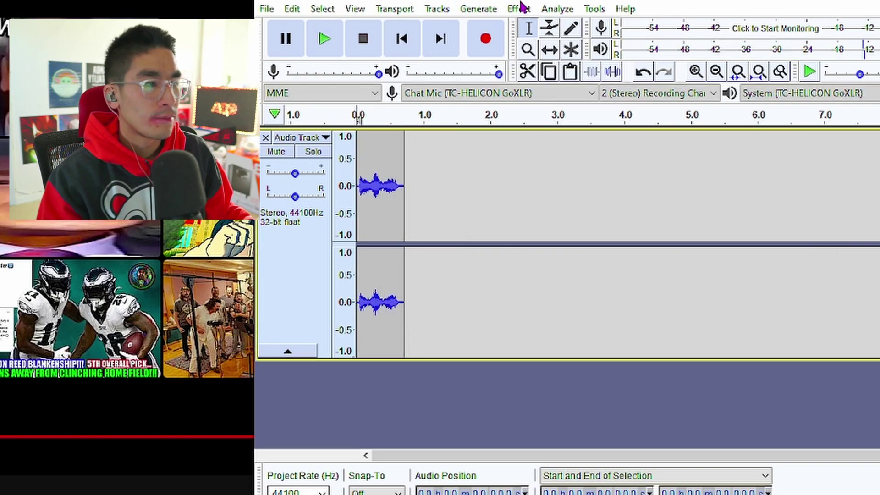
- Amplify the clip again by about 5.9 dB and play the louder result
{"action": "left_click", "coordinate": [519, 9]}
{"action": "left_click", "coordinate": [575, 1]}
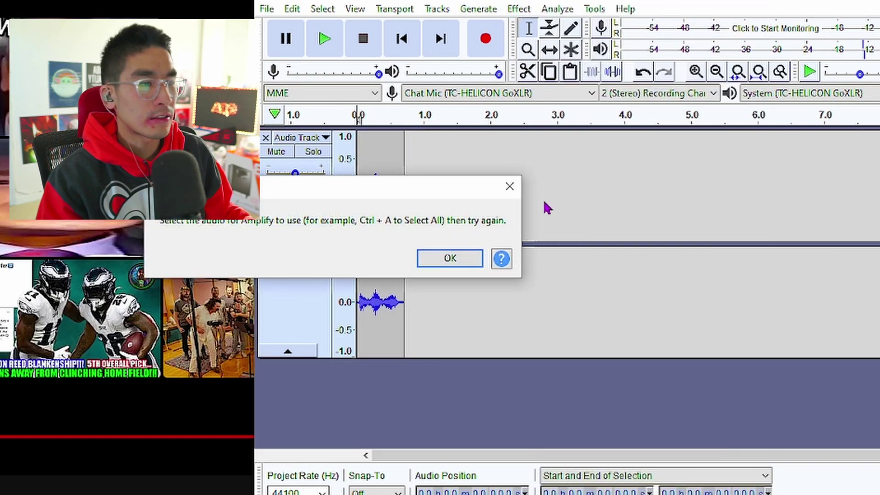
{"action": "left_click", "coordinate": [448, 257]}
{"action": "left_click", "coordinate": [520, 10]}
{"action": "left_click", "coordinate": [575, 1]}
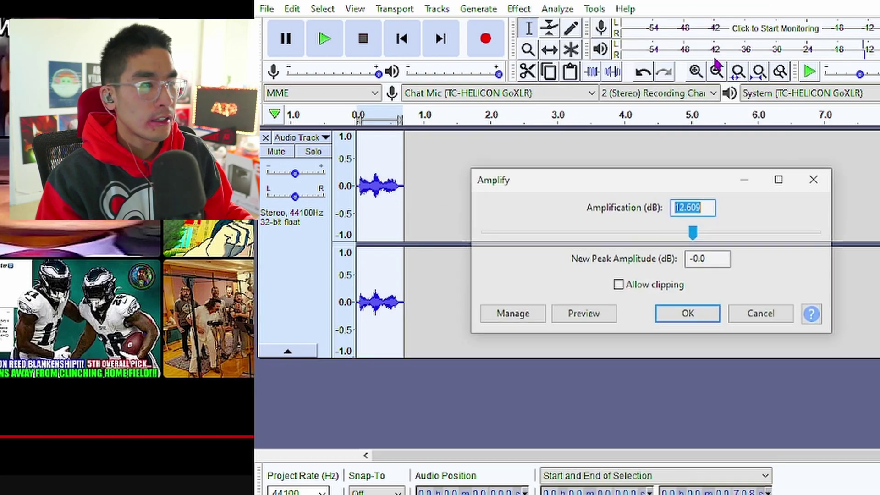
{"action": "left_click", "coordinate": [680, 232]}
{"action": "mouse_move", "coordinate": [660, 234]}
{"action": "left_mouse_down"}
{"action": "mouse_move", "coordinate": [675, 232]}
{"action": "mouse_move", "coordinate": [668, 231]}
{"action": "left_mouse_up"}
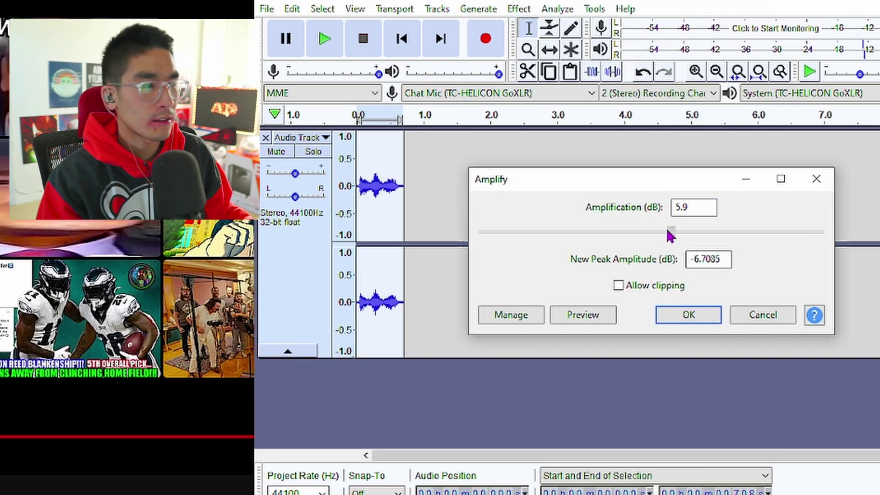
{"action": "left_click", "coordinate": [701, 314]}
{"action": "left_click", "coordinate": [402, 38]}
{"action": "key", "text": "space"}
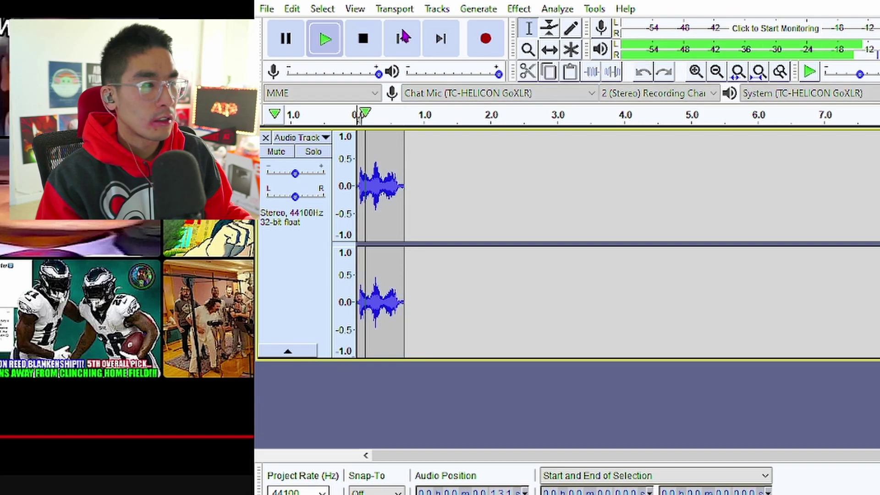
- Export the clip as WAV, setting the save location to the Go XLR Samples folder
{"action": "left_click", "coordinate": [267, 9]}
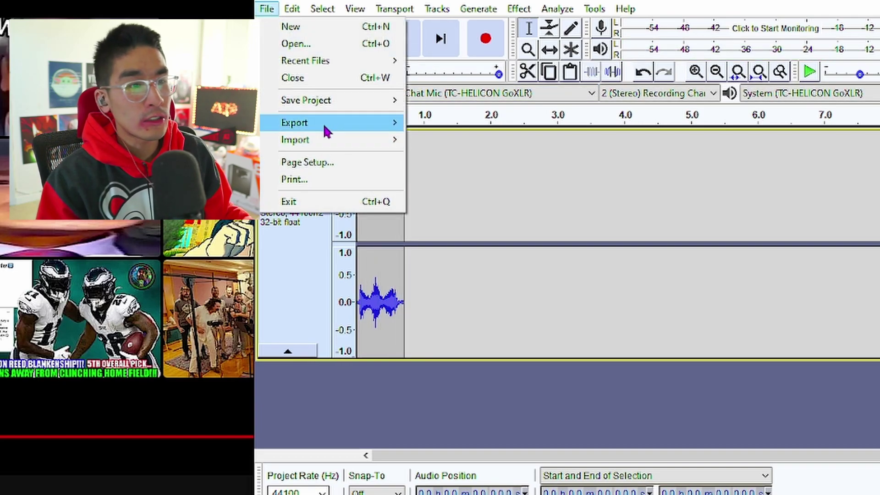
{"action": "mouse_move", "coordinate": [324, 117]}
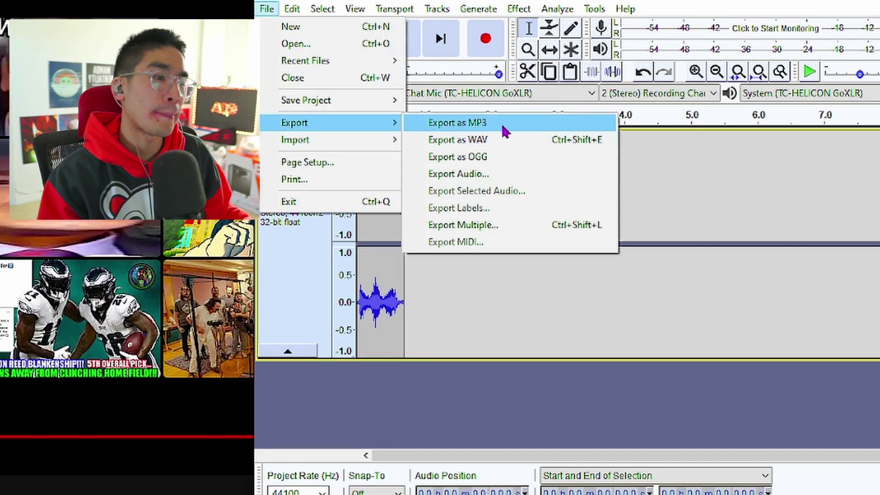
{"action": "left_click", "coordinate": [458, 140]}
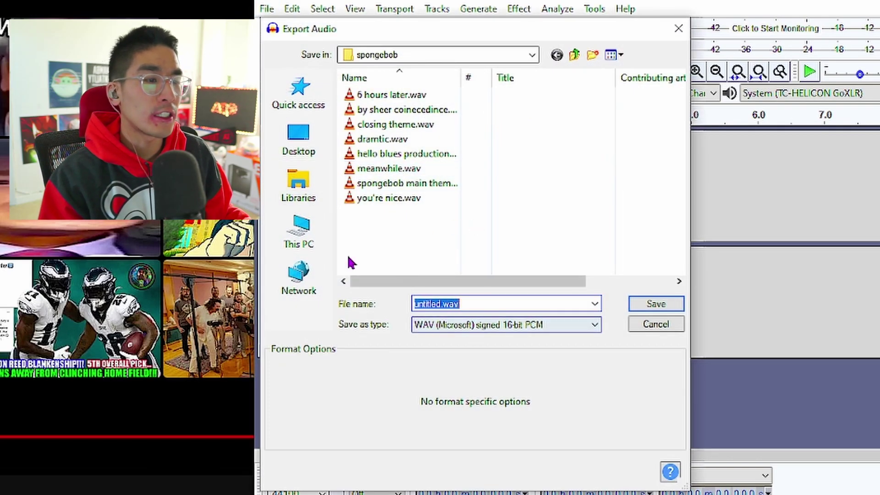
{"action": "left_click", "coordinate": [450, 57]}
{"action": "left_click", "coordinate": [418, 316]}
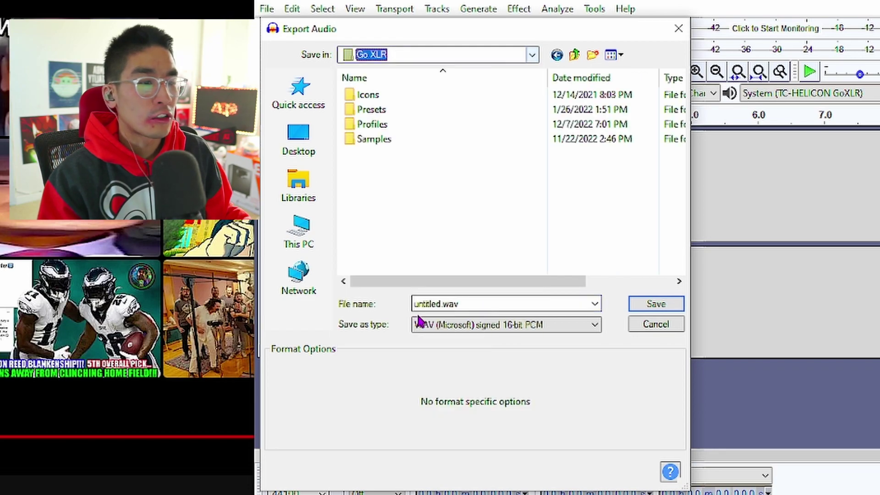
{"action": "double_click", "coordinate": [402, 139]}
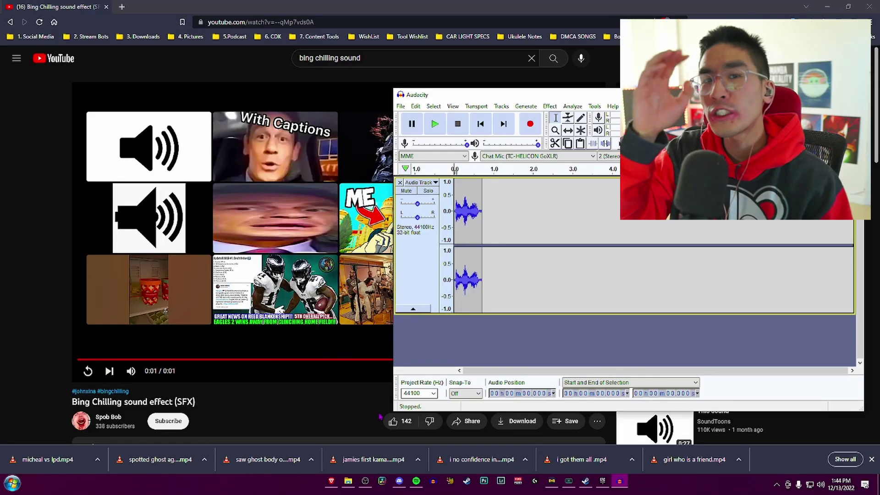
- Open Stream Deck from the system tray and keep the Play Audio output on Sample (TC-HELICON GoXLR)
{"action": "left_click", "coordinate": [776, 484]}
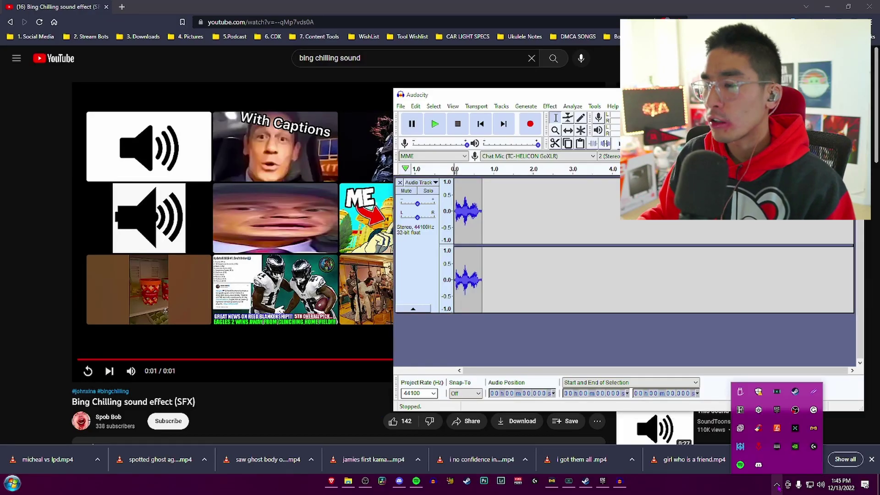
{"action": "left_click", "coordinate": [777, 447]}
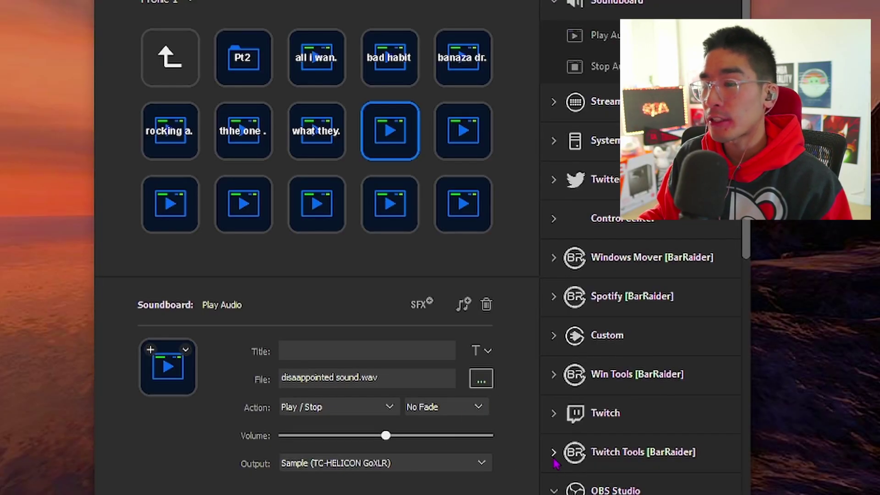
{"action": "left_click", "coordinate": [326, 464]}
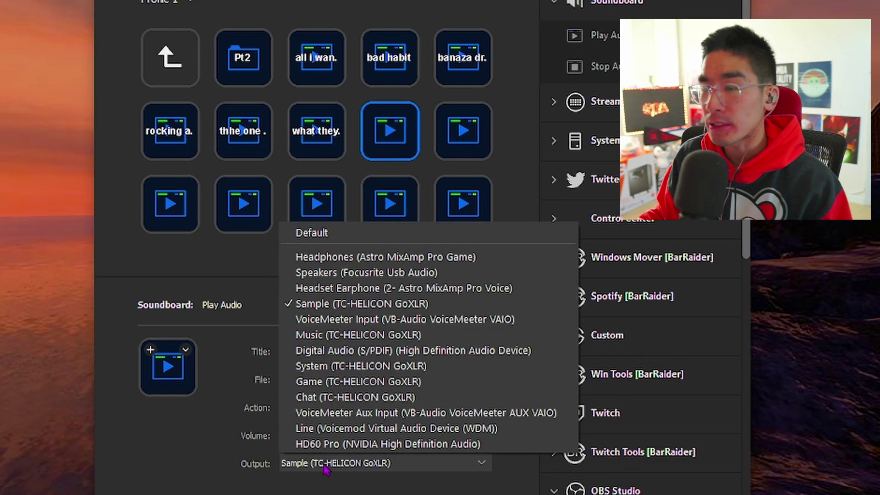
{"action": "left_click", "coordinate": [205, 474]}
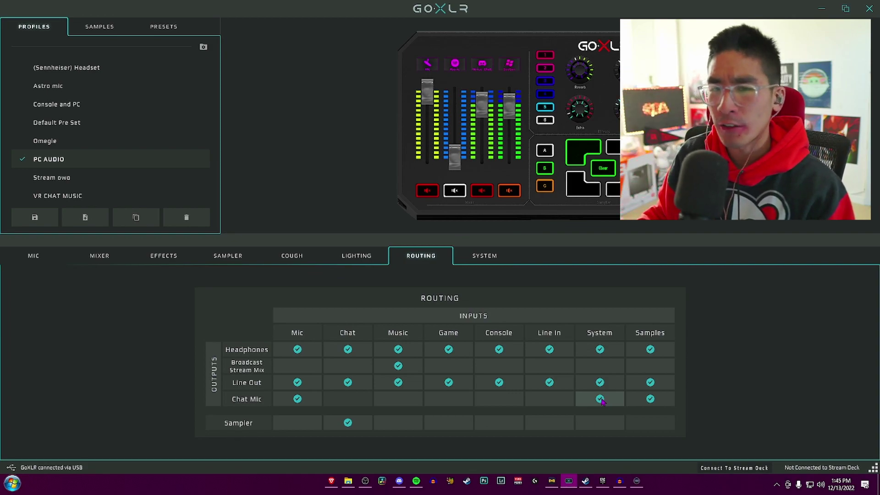
- Load the Default Pre Set profile and show its routing grid with Samples feeding Chat Mic
{"action": "left_click", "coordinate": [101, 123]}
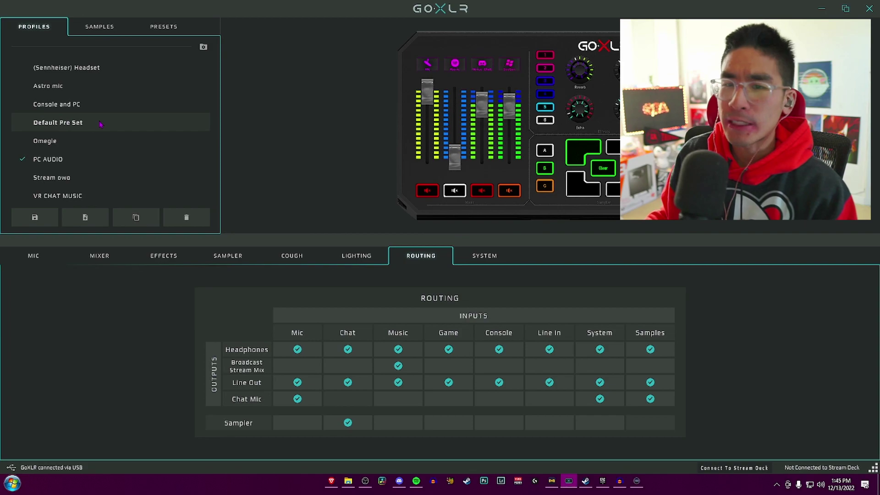
{"action": "left_click", "coordinate": [426, 262]}
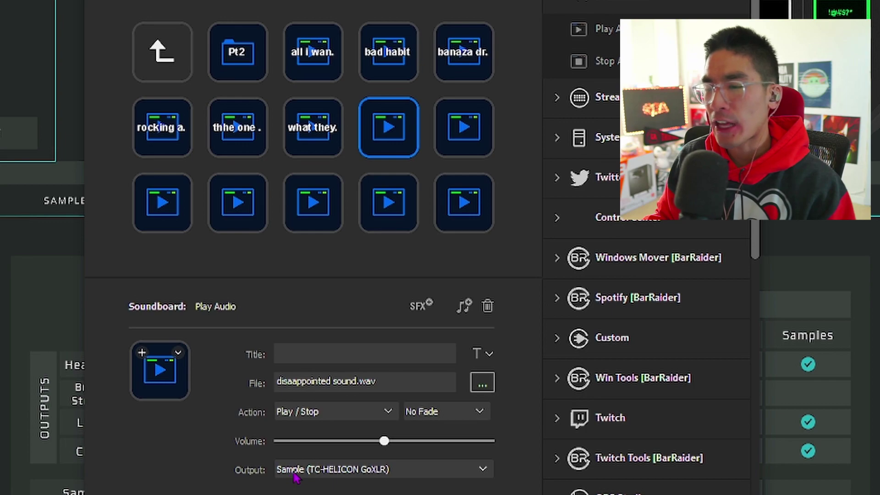
- Confirm the key's output stays on Sample and open File Explorer to the Go XLR folder
{"action": "left_click", "coordinate": [296, 478]}
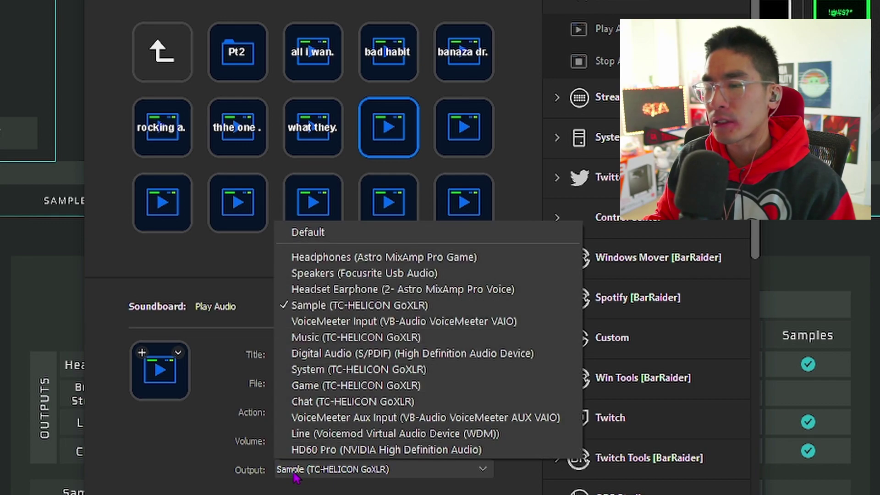
{"action": "left_click", "coordinate": [184, 456]}
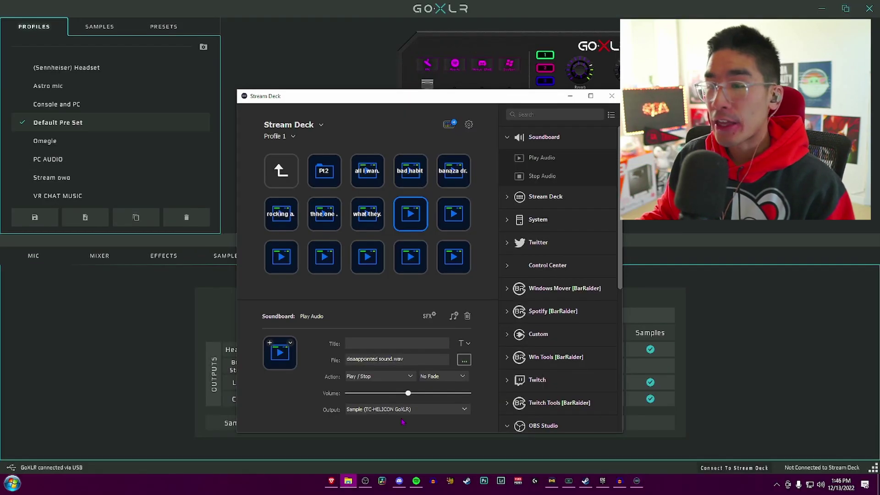
{"action": "left_click", "coordinate": [348, 481]}
{"action": "left_click_drag", "start_coordinate": [527, 76], "coordinate": [606, 76]}
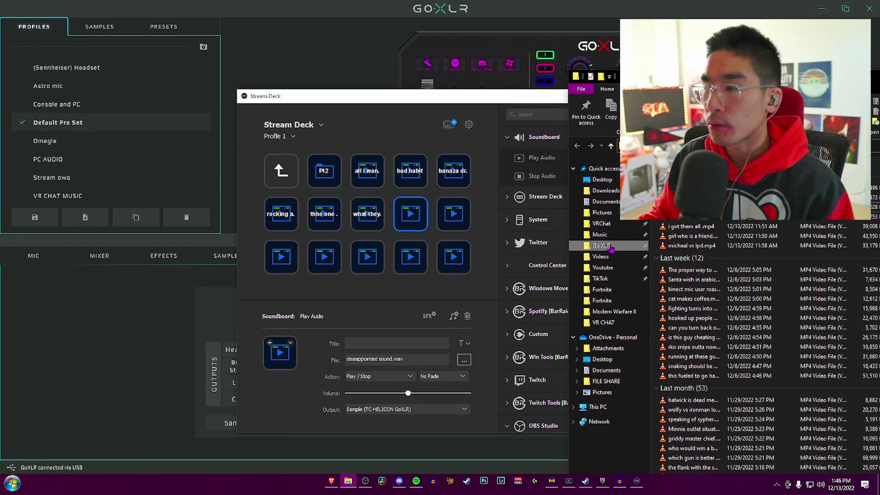
{"action": "left_click", "coordinate": [601, 246]}
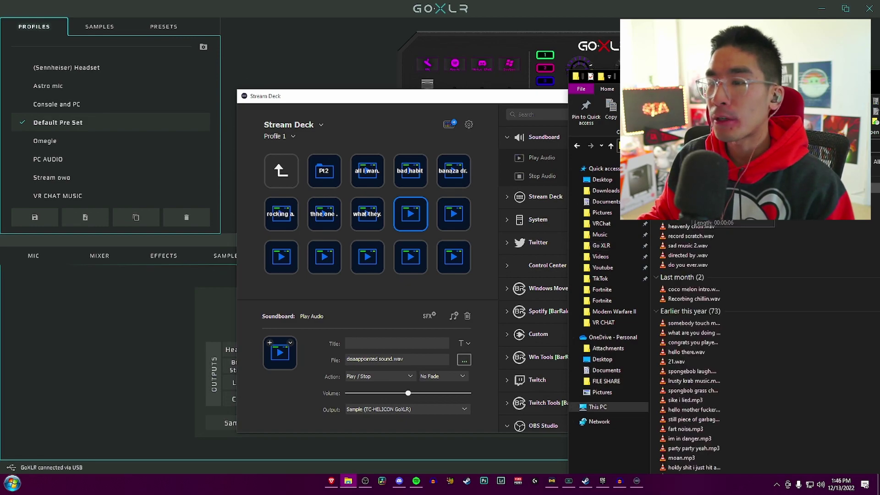
- Assign lion king eyyy.wav to the soundboard key by dragging it onto the File field
{"action": "left_click", "coordinate": [465, 360]}
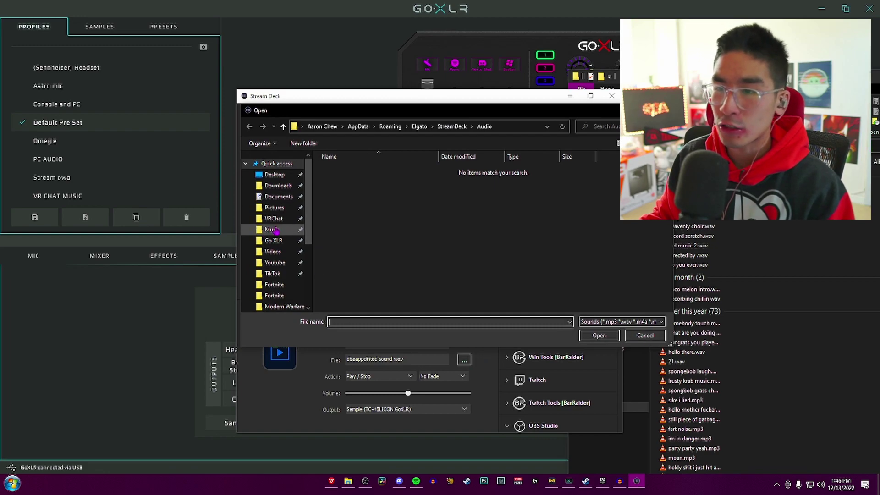
{"action": "left_click", "coordinate": [645, 335]}
{"action": "left_click_drag", "start_coordinate": [523, 96], "coordinate": [410, 86]}
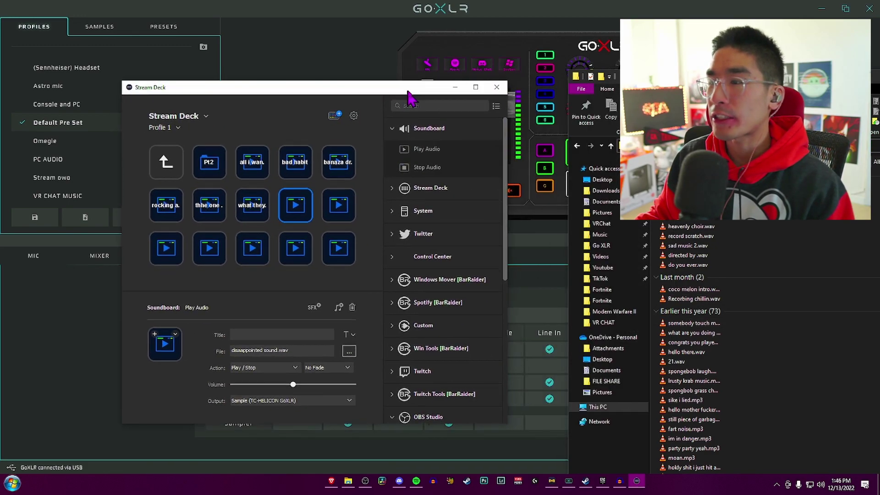
{"action": "left_click_drag", "start_coordinate": [637, 76], "coordinate": [592, 34]}
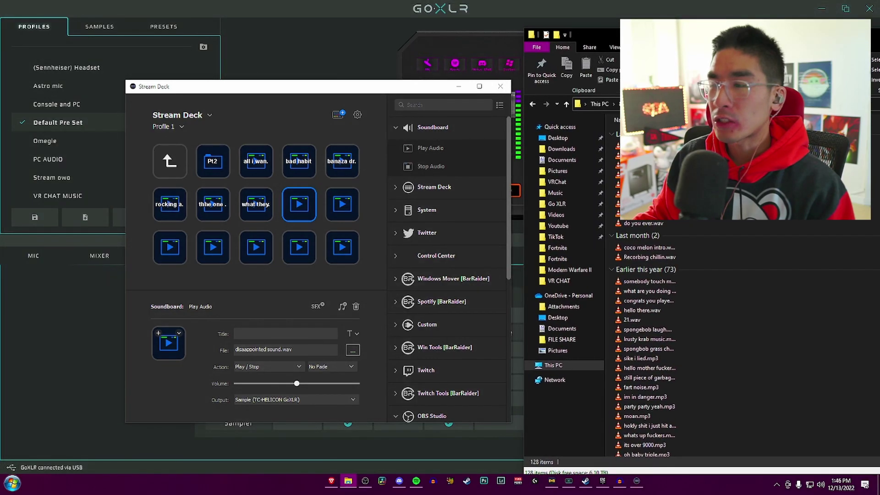
{"action": "left_click_drag", "start_coordinate": [616, 146], "coordinate": [301, 348]}
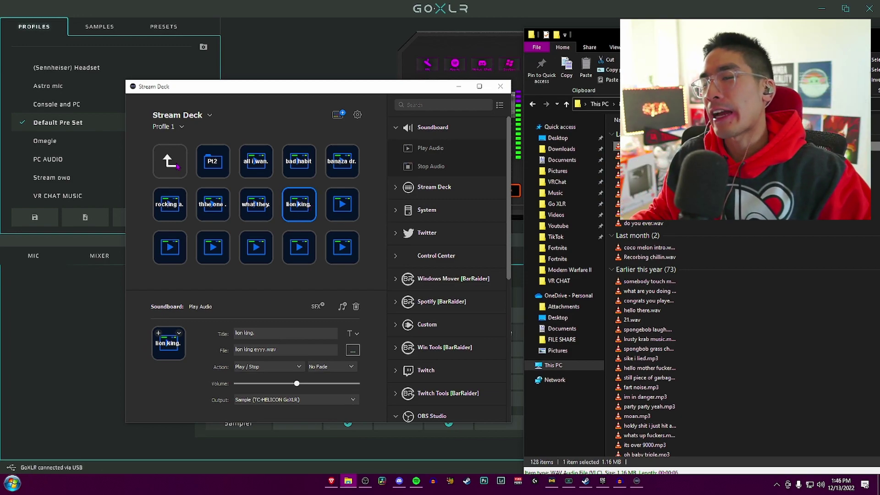
- Compare the all i wan. and lion king key settings, then show the other soundboard page
{"action": "left_click", "coordinate": [256, 161]}
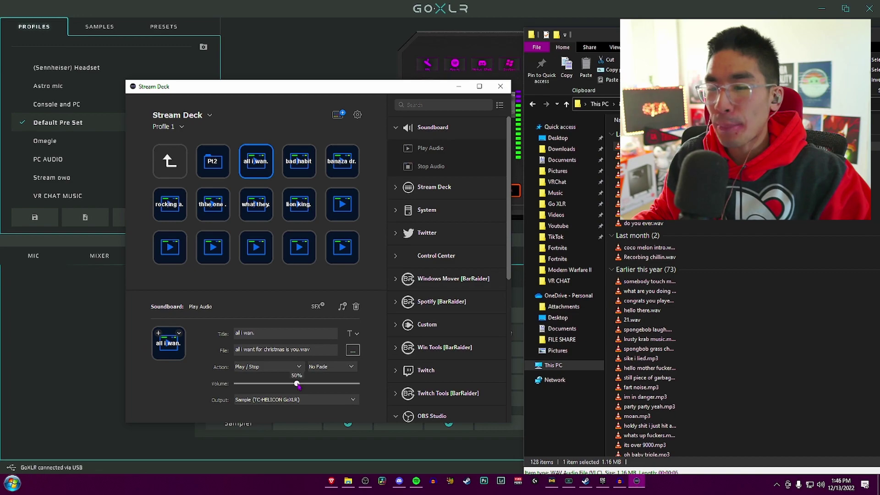
{"action": "left_click", "coordinate": [296, 215]}
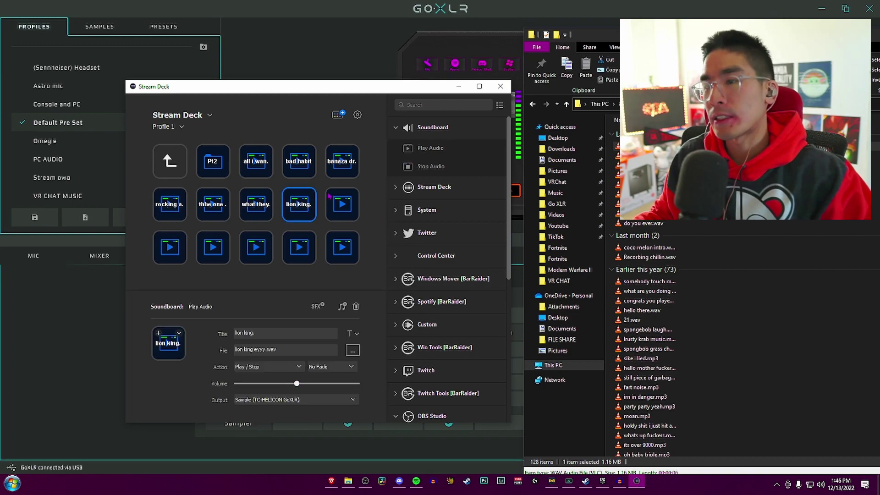
{"action": "mouse_move", "coordinate": [602, 483]}
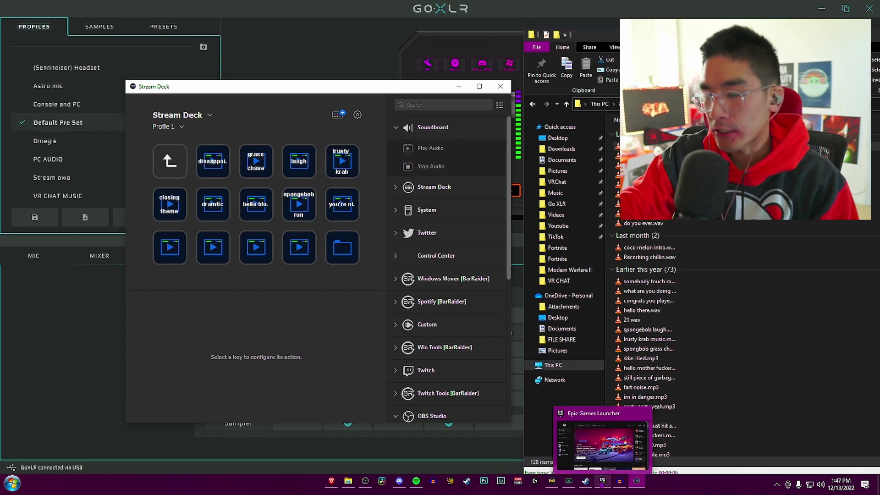